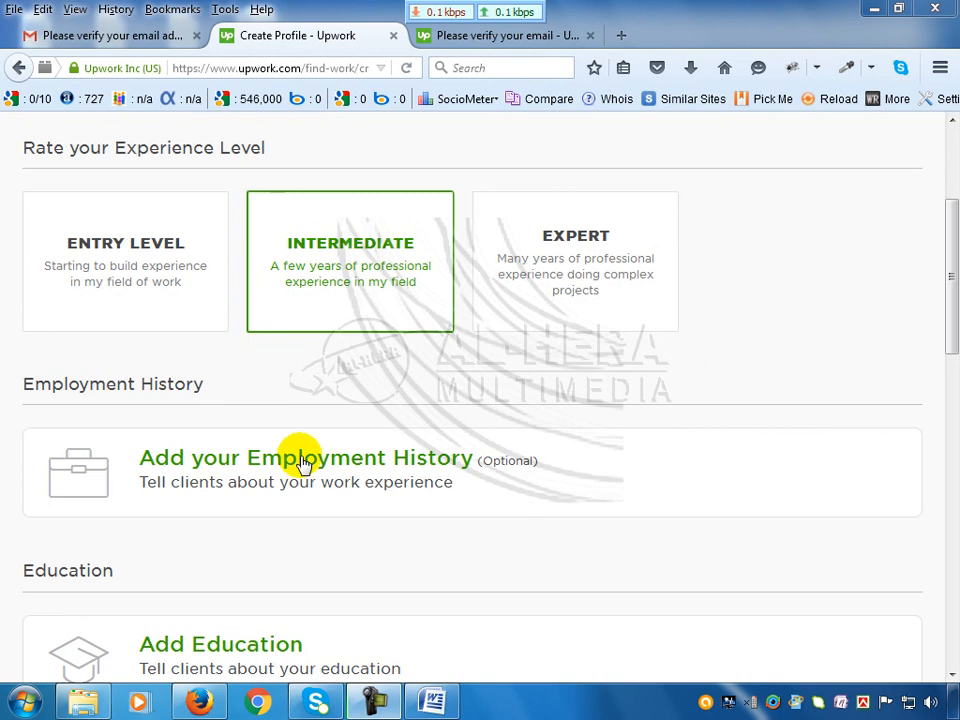
# Start a new employment history entry with AL-HERA MULTIMEDIA as the company.
pyautogui.click(365, 465)
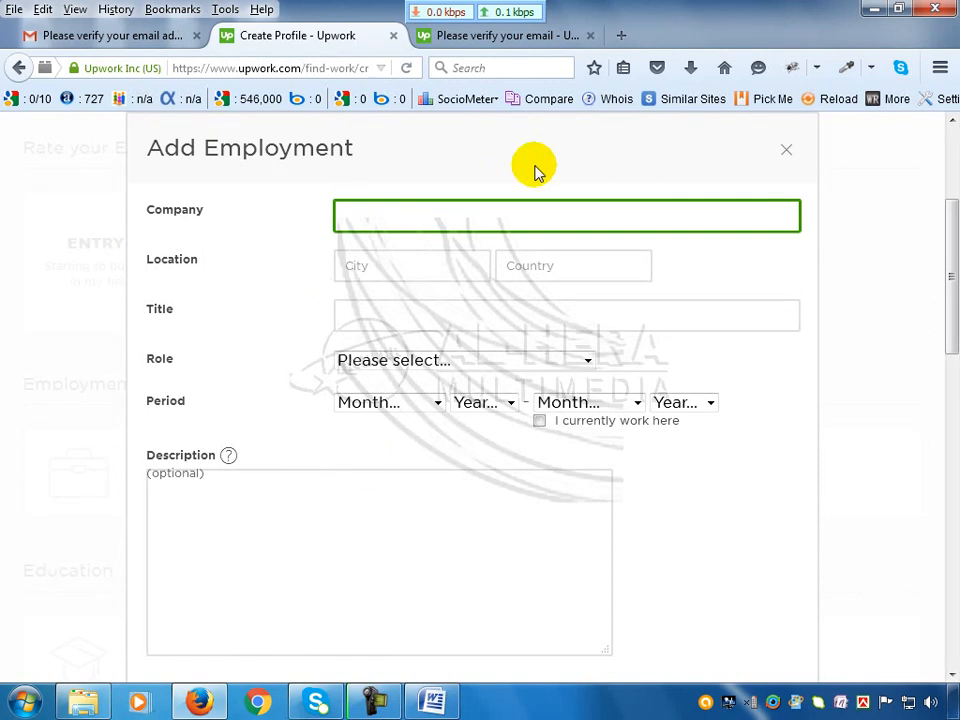
pyautogui.write('AL-HERA MU')
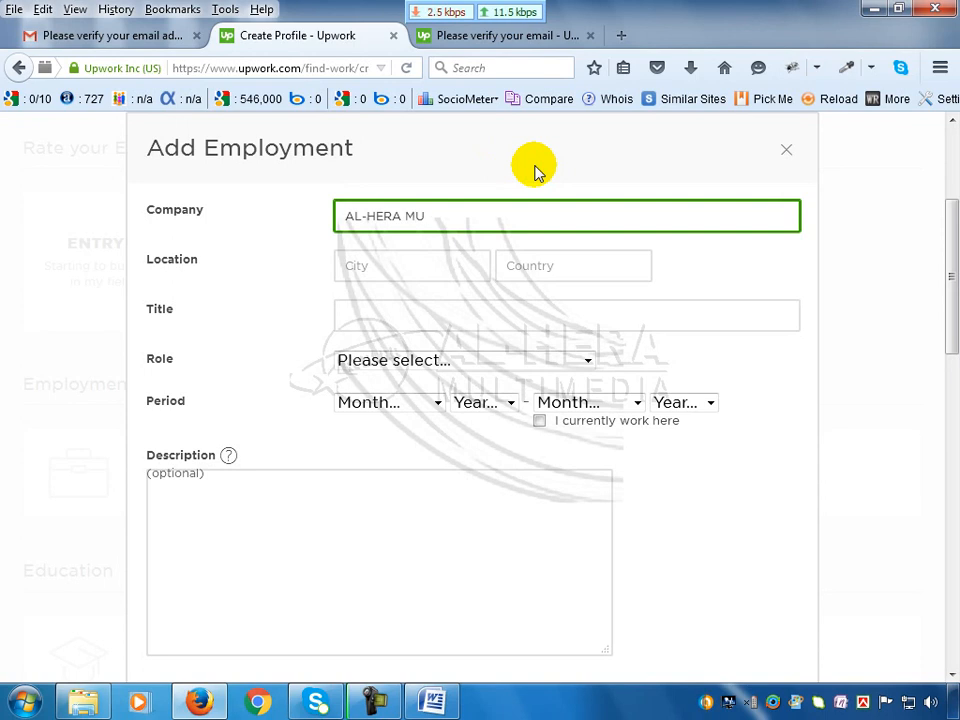
pyautogui.write('LTIMEDIA')
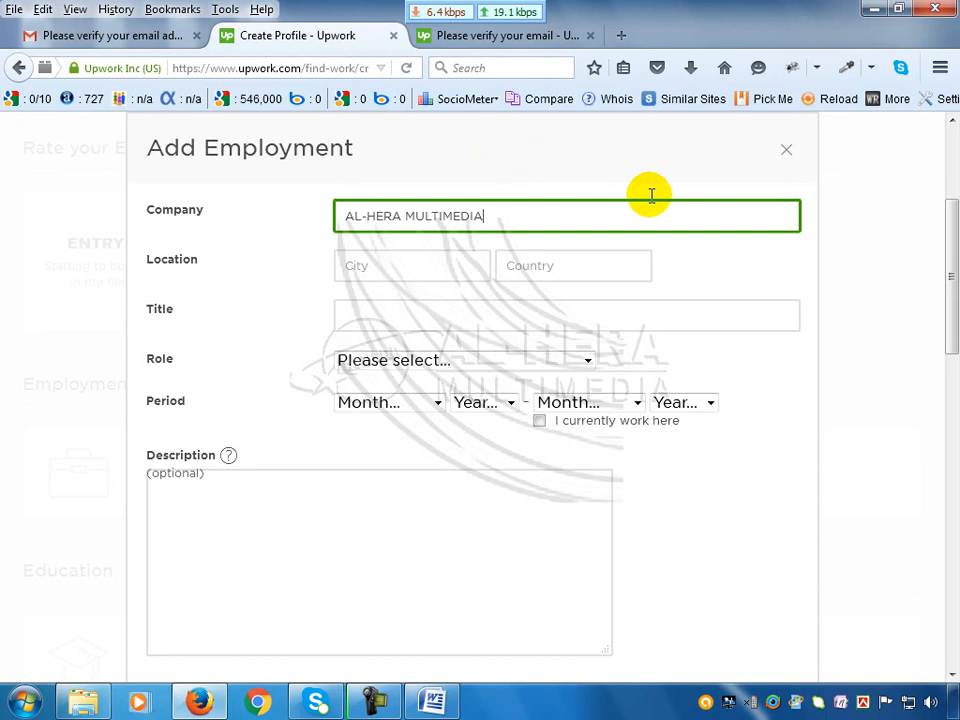
# Set the employment location to the city Dhaka and the country Bangladesh.
pyautogui.click(401, 271)
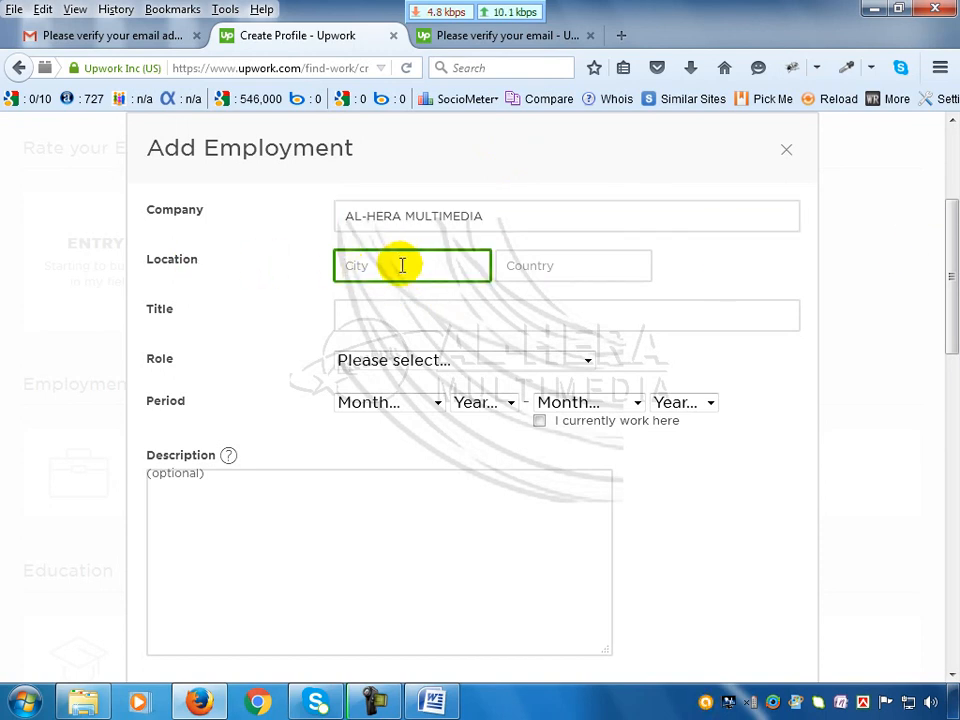
pyautogui.write('D')
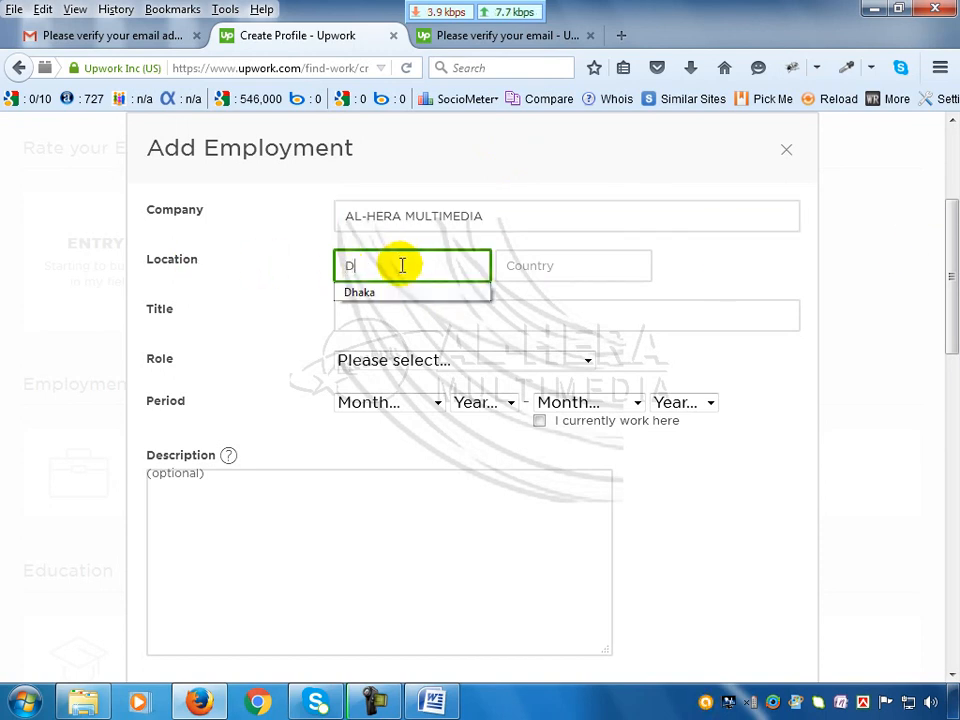
pyautogui.click(379, 303)
pyautogui.click(364, 268)
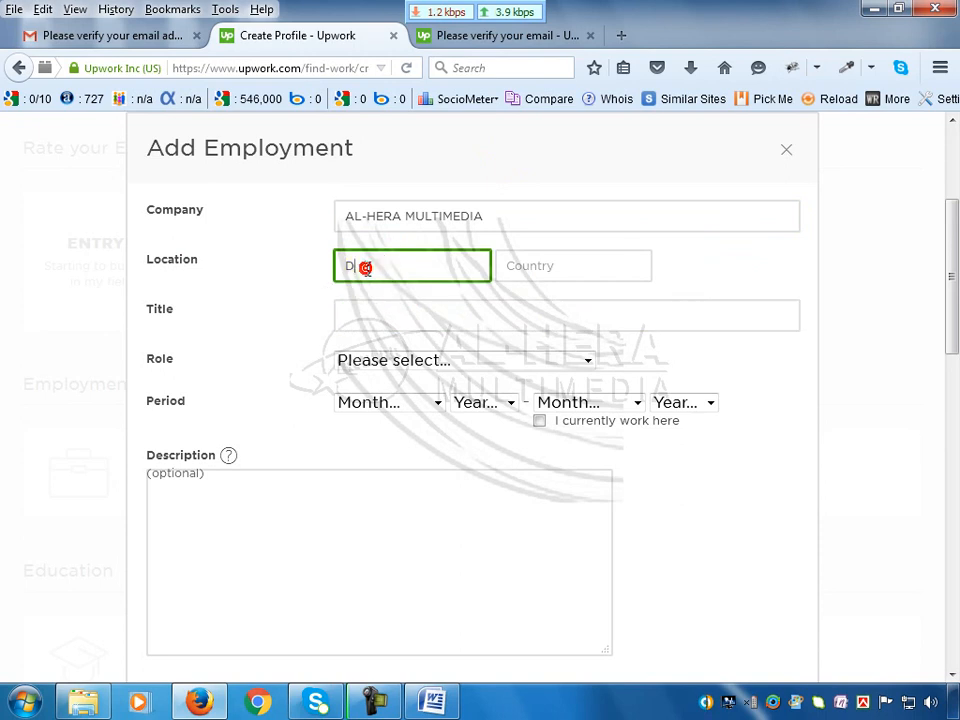
pyautogui.write('haka')
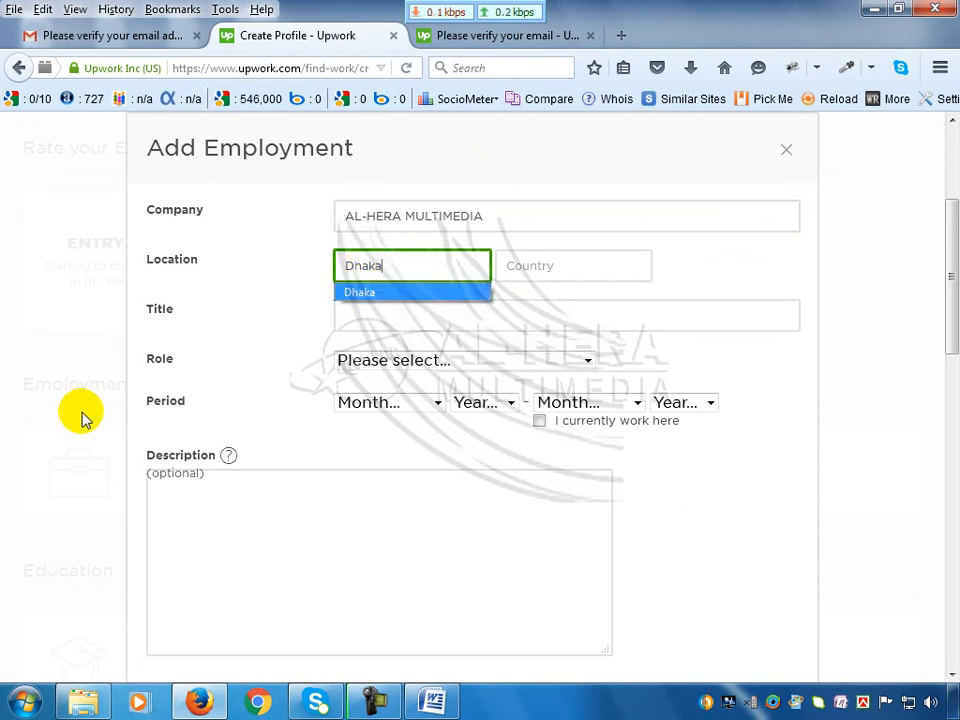
pyautogui.click(372, 293)
pyautogui.click(551, 266)
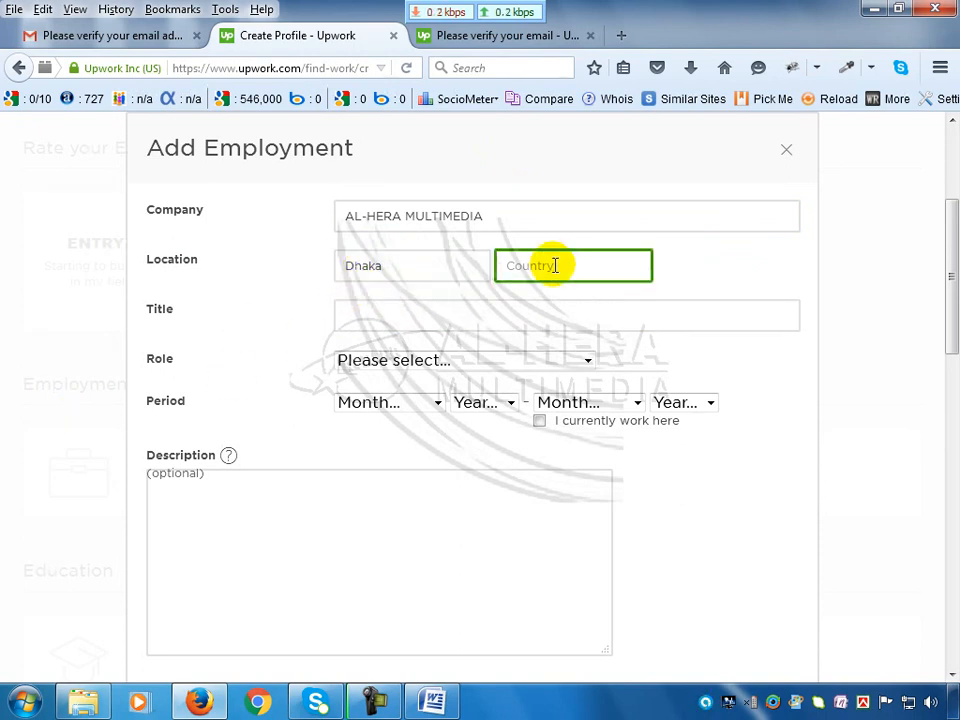
pyautogui.write('Ba')
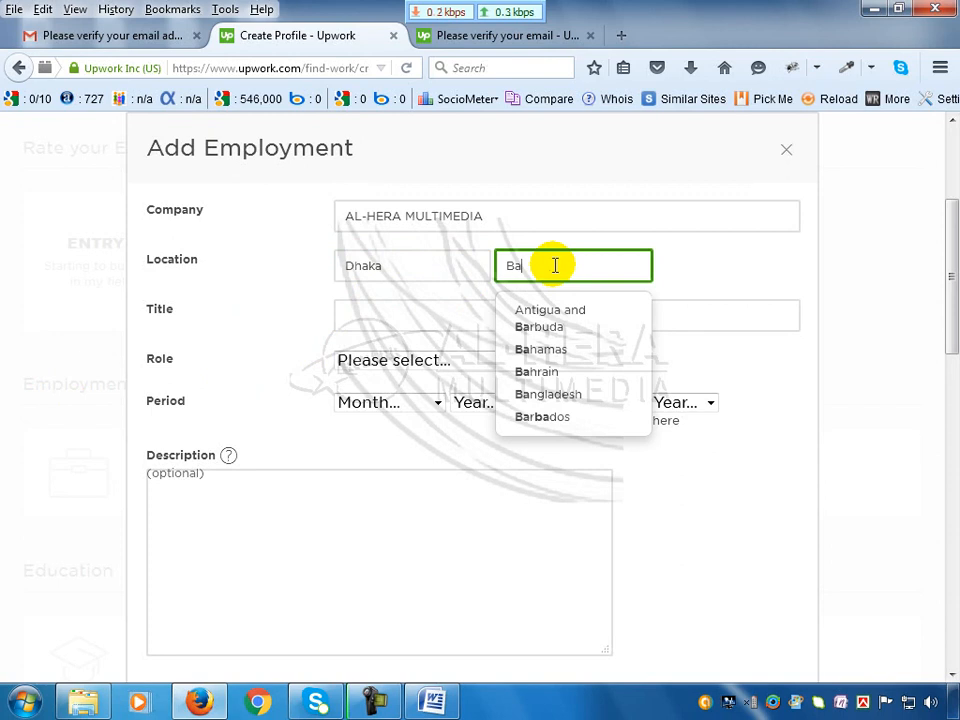
pyautogui.click(578, 394)
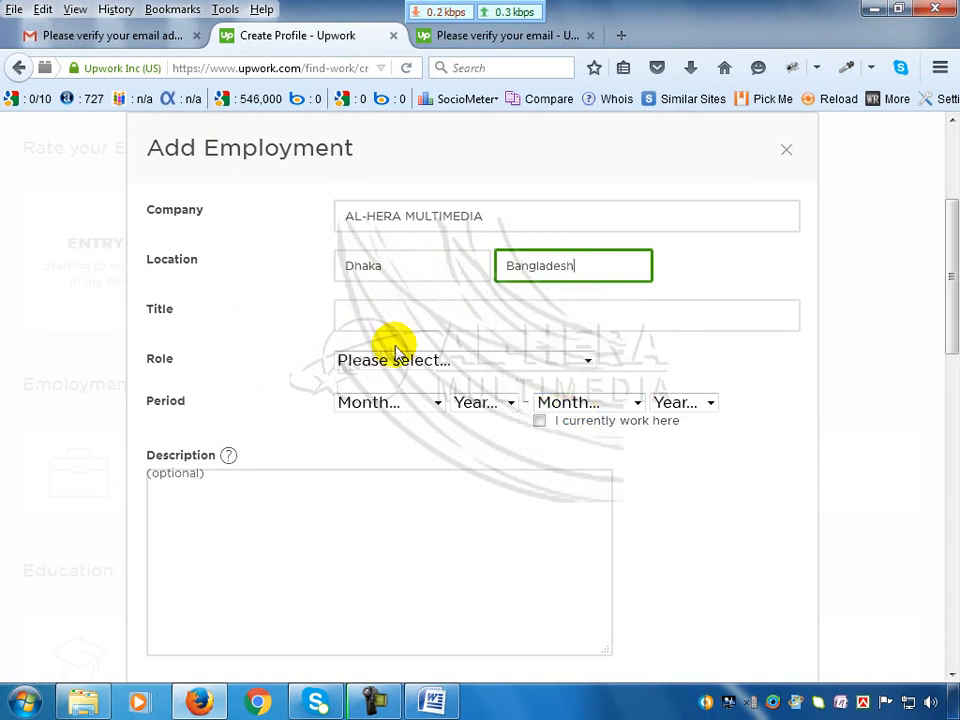
# Enter "Data Entry Monitoring Officer" as the job title and choose Lead as the role.
pyautogui.click(372, 316)
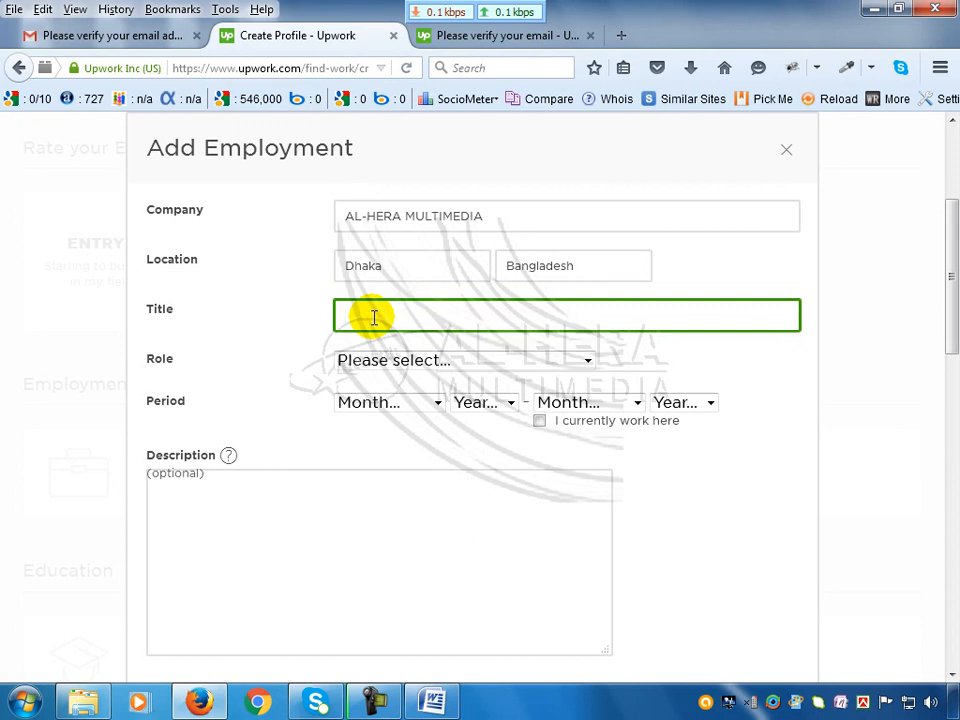
pyautogui.write('Data')
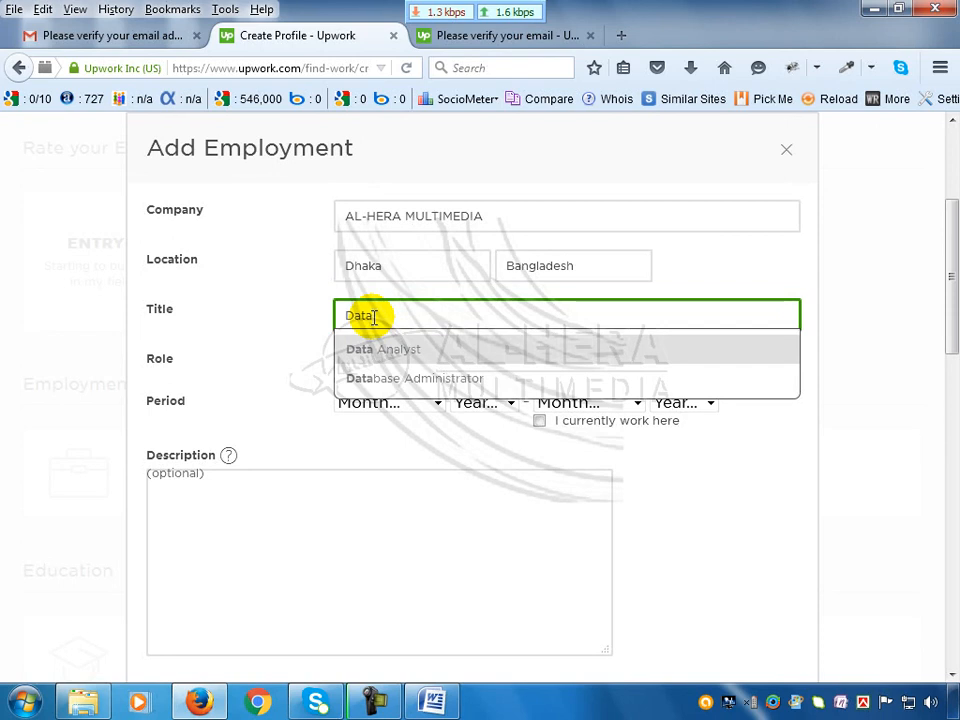
pyautogui.write('E')
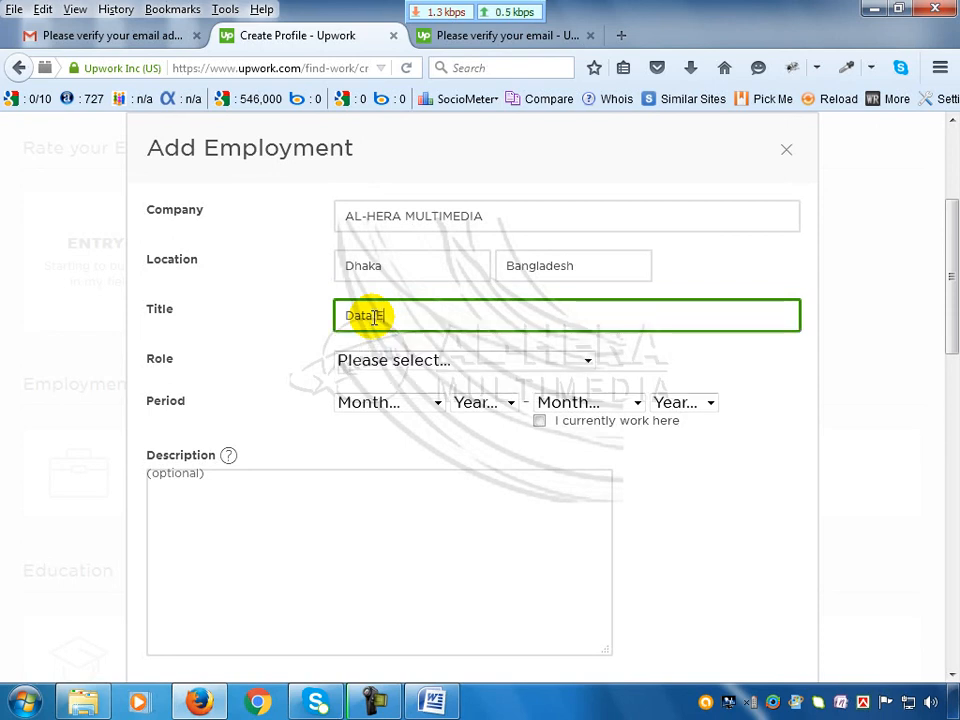
pyautogui.write('ntry ')
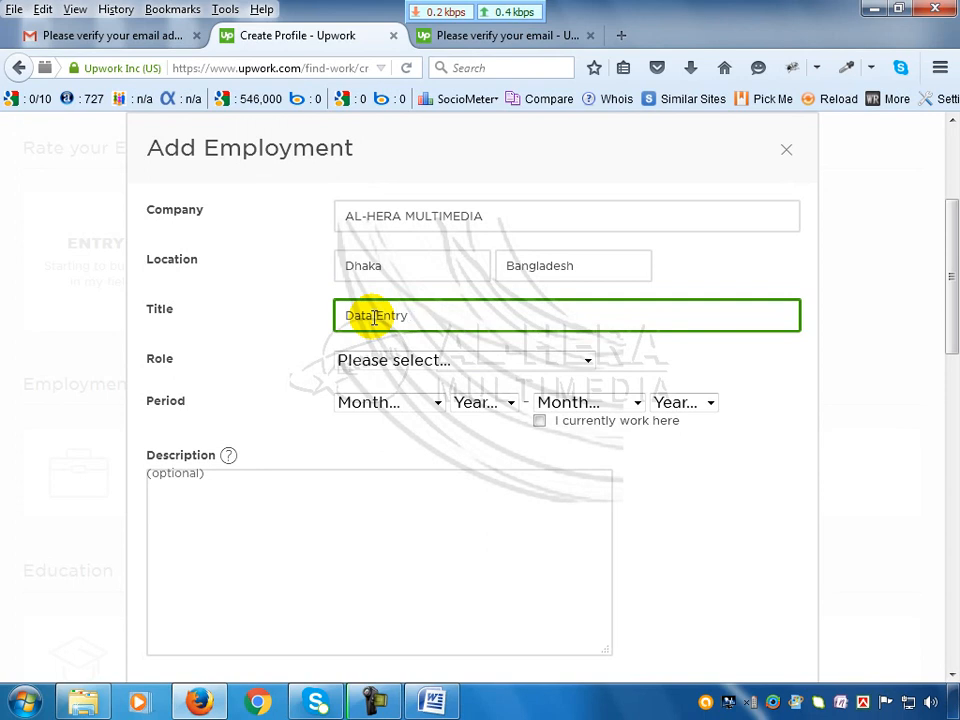
pyautogui.write('Monitoring Officer')
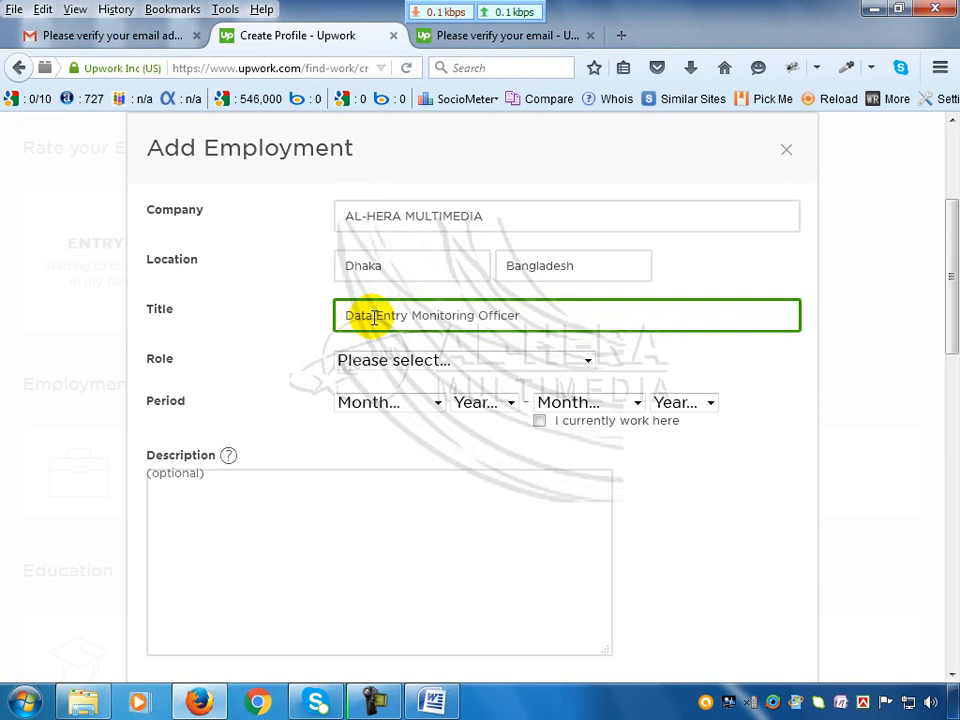
pyautogui.click(706, 360)
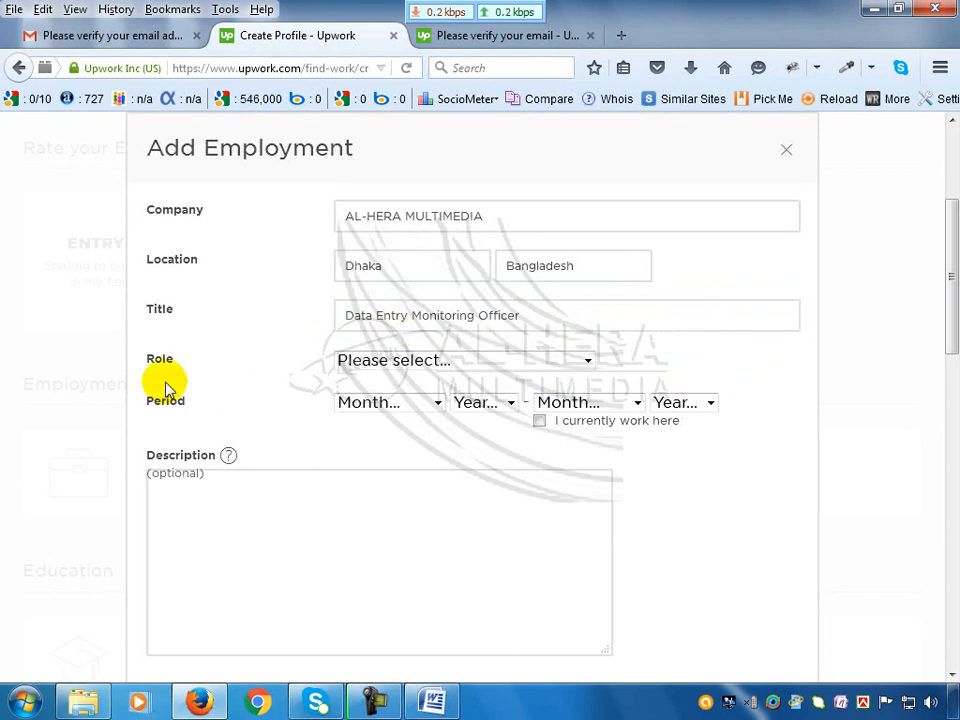
pyautogui.click(589, 361)
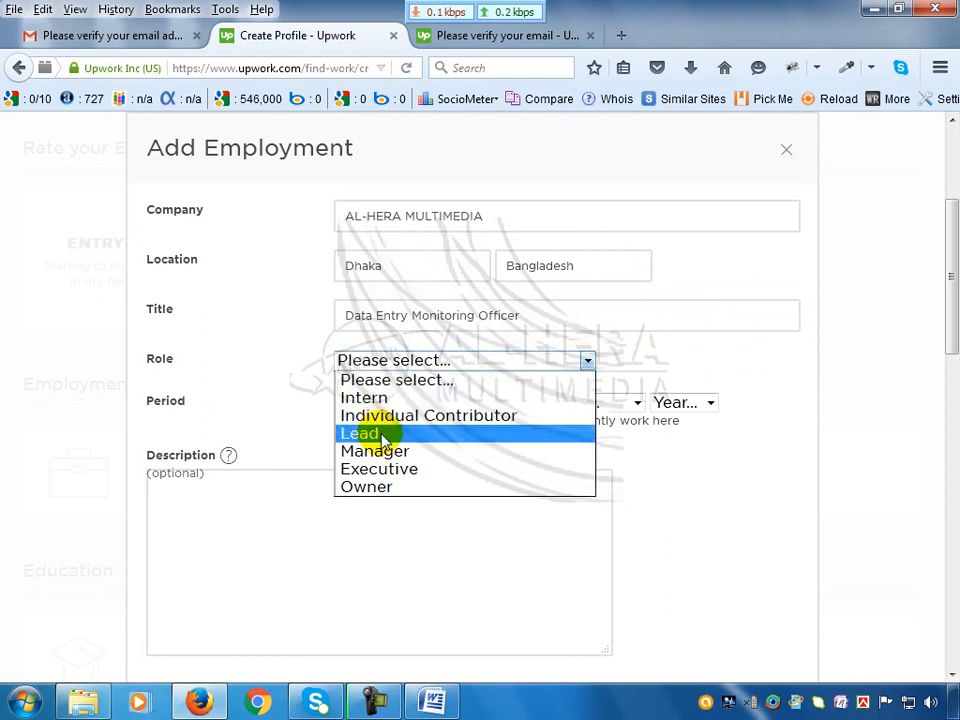
pyautogui.click(449, 440)
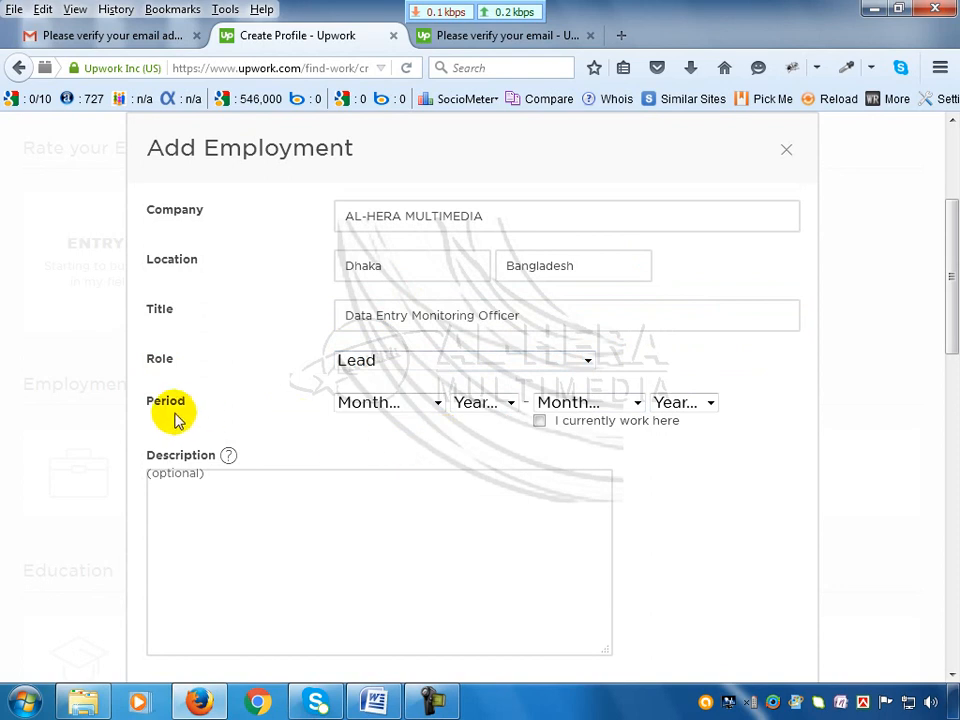
# Set the employment period to start in January 2010 and mark the job as currently held.
pyautogui.click(436, 404)
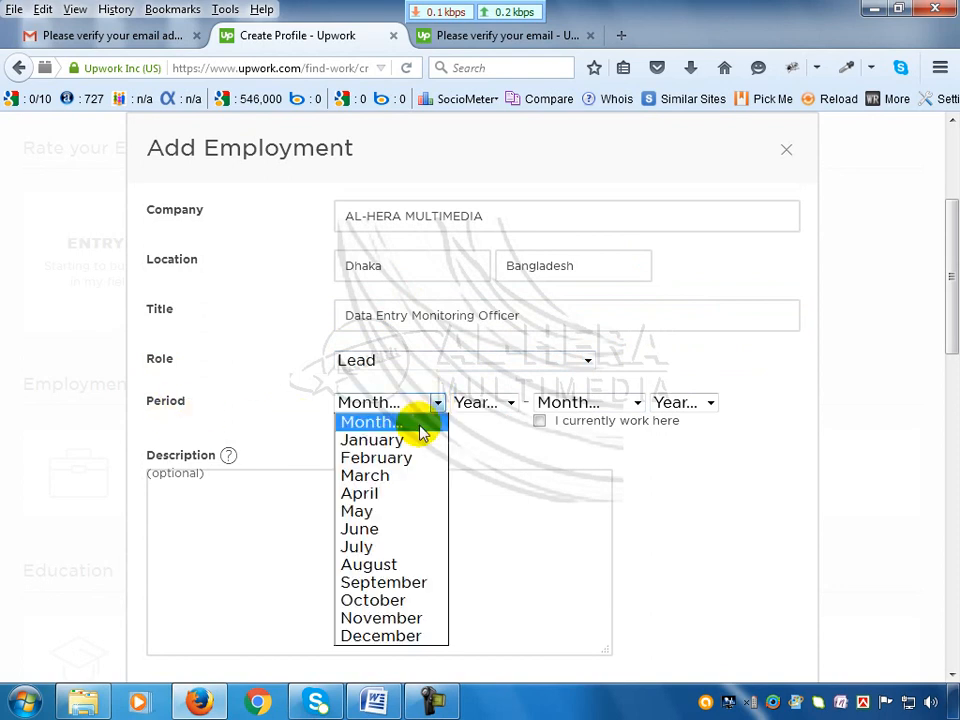
pyautogui.click(394, 443)
pyautogui.click(510, 403)
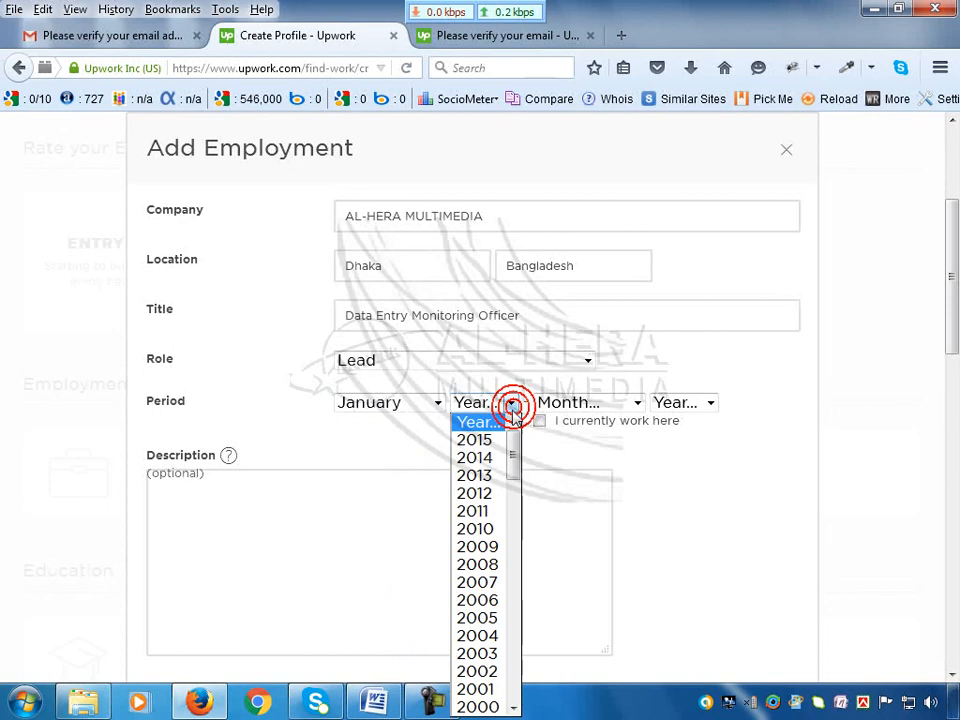
pyautogui.click(486, 528)
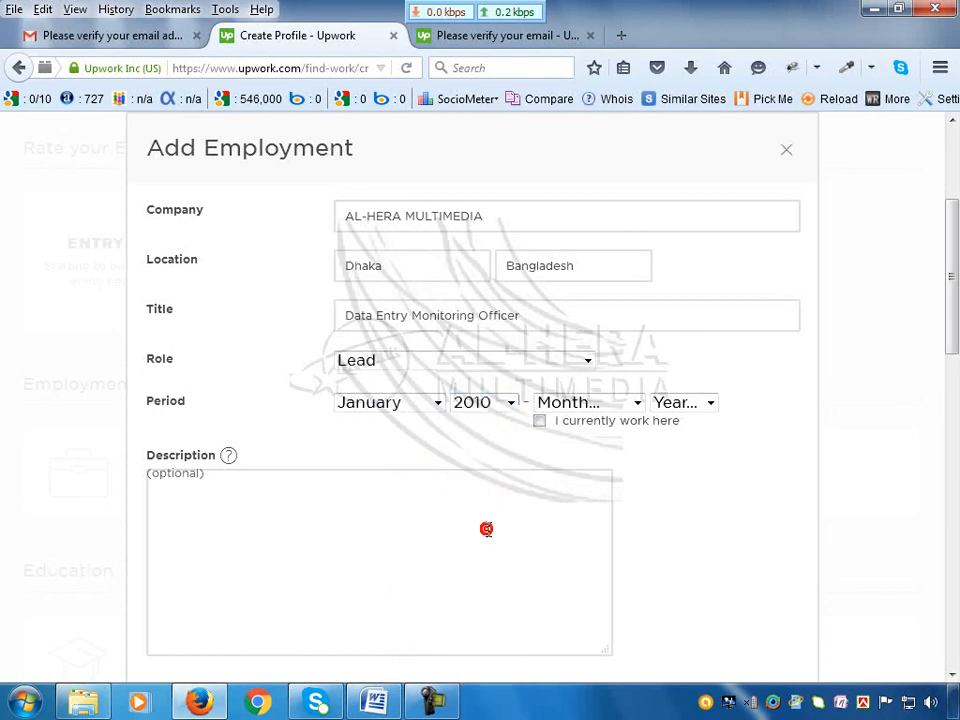
pyautogui.click(539, 424)
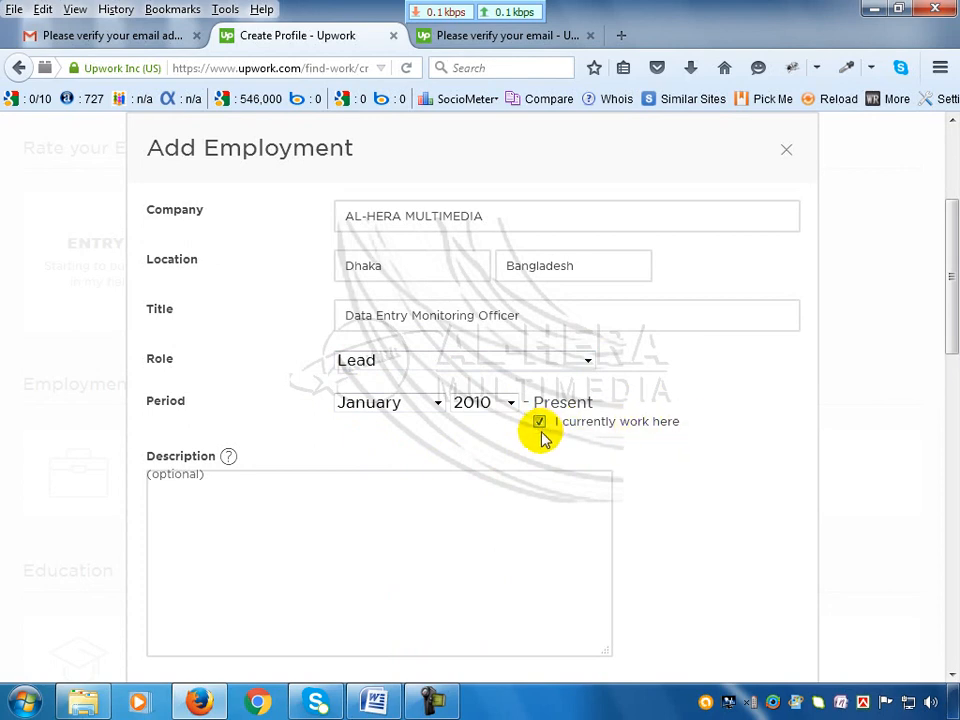
# Describe the job as "Collect and analyze data using different software then create report." and save the employment entry.
pyautogui.click(251, 497)
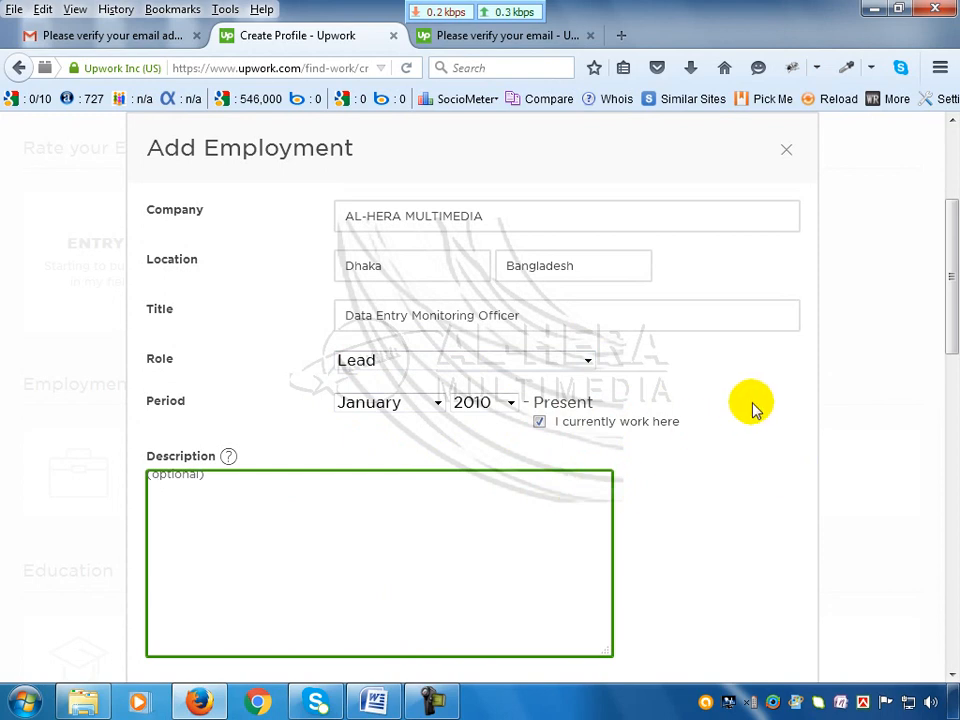
pyautogui.write('Collect and analy')
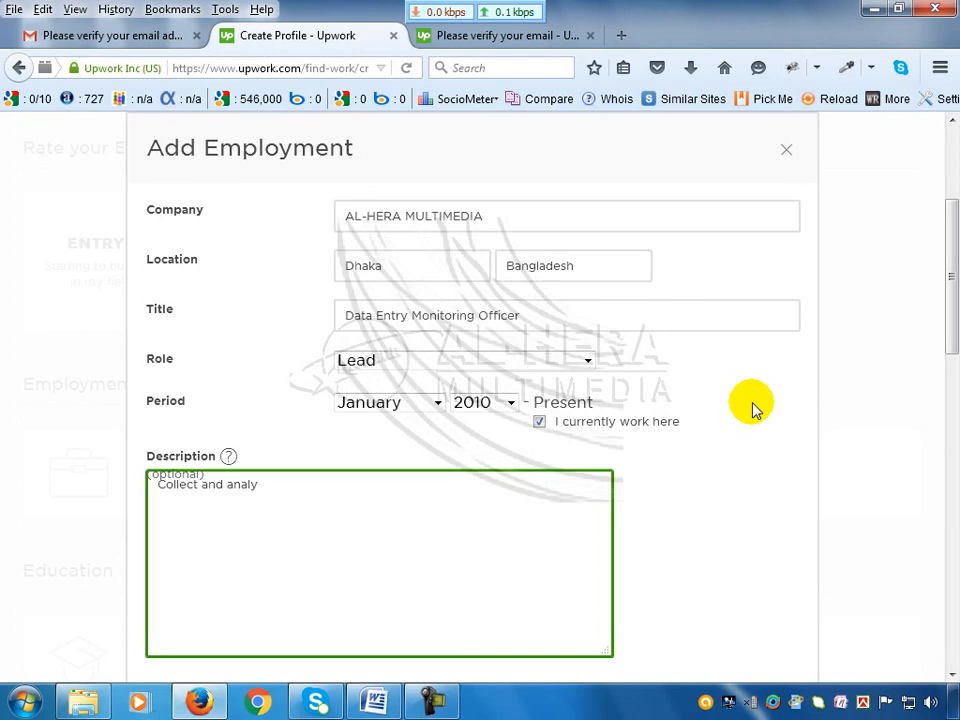
pyautogui.write('ze data using differe')
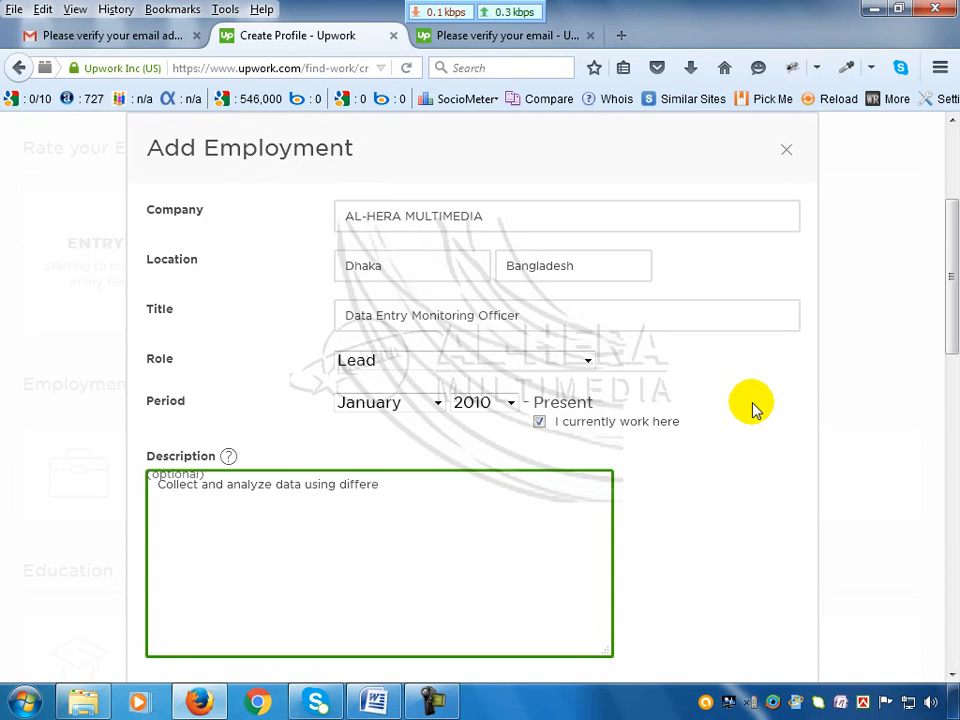
pyautogui.write('nt software then')
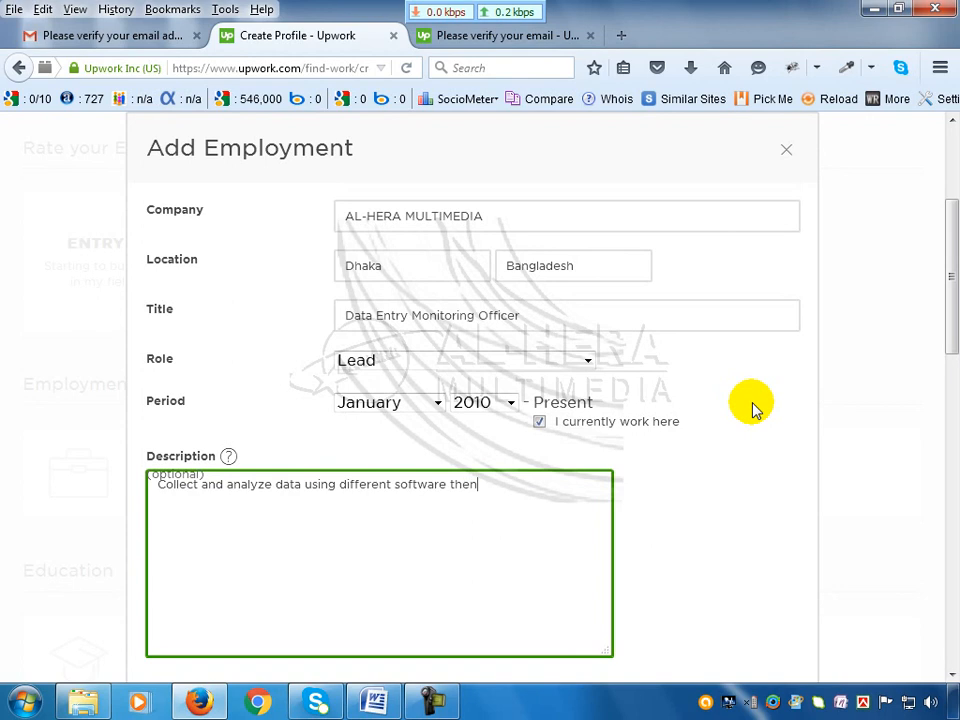
pyautogui.write(' create report.')
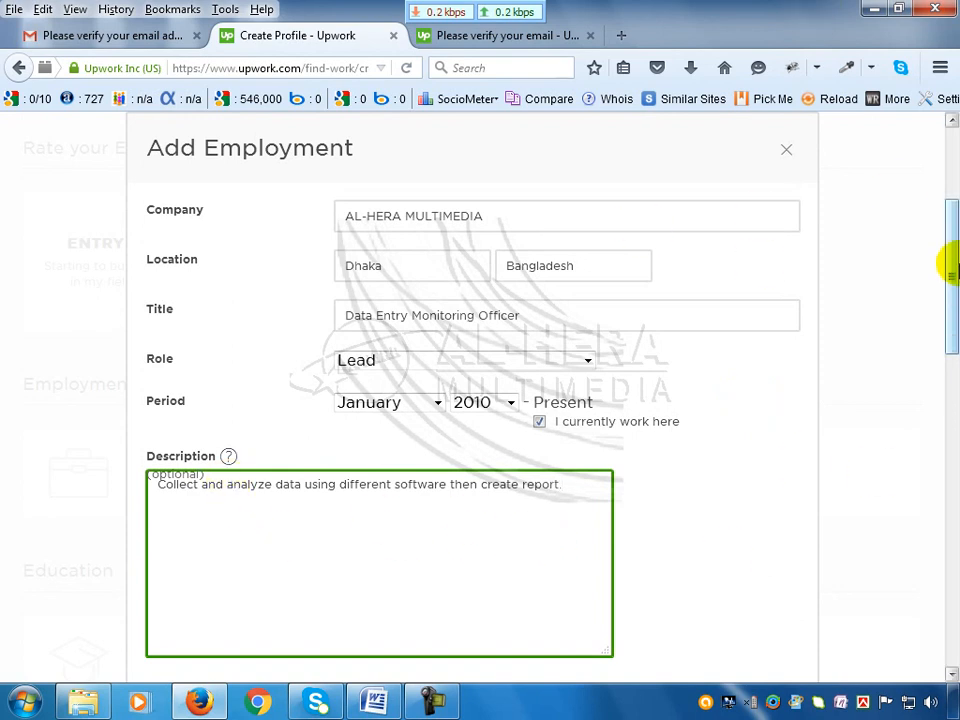
pyautogui.moveTo(952, 258); pyautogui.dragTo(955, 332)
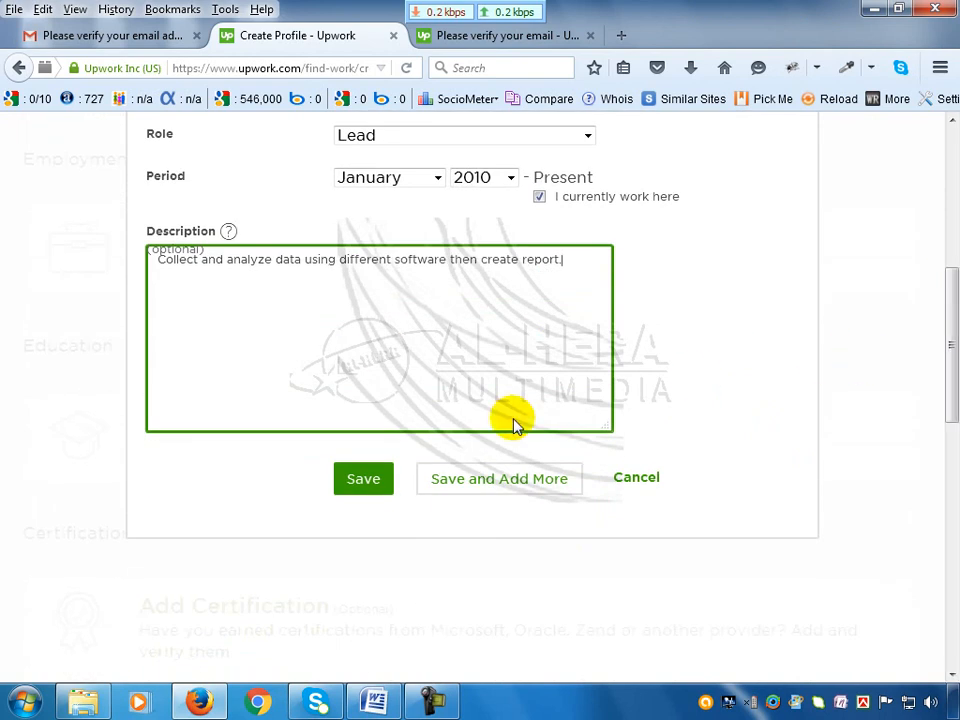
pyautogui.click(362, 482)
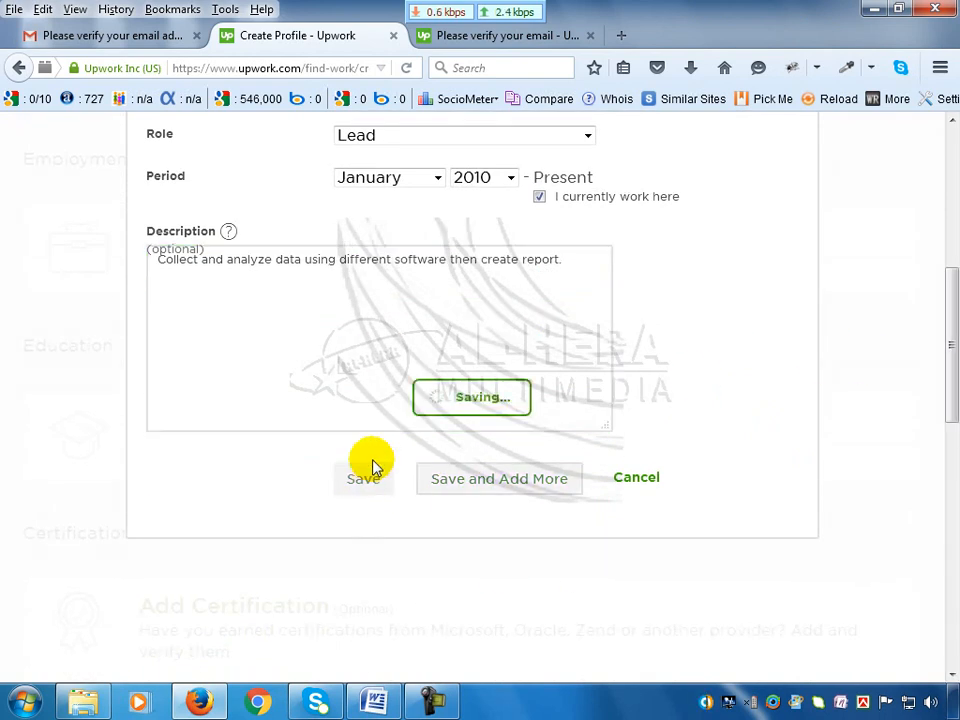